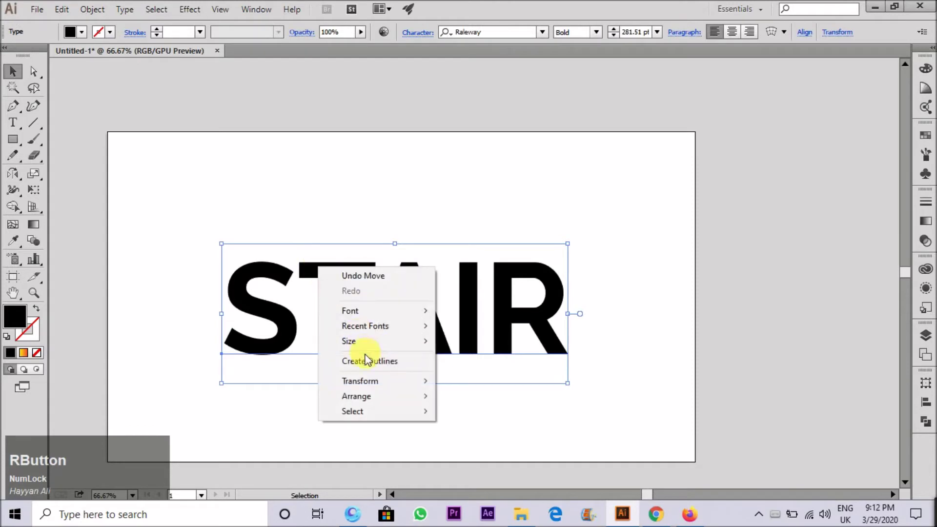
Step: Convert the STAIR text to outlines and draw a black rectangle about 850 × 202 pt over the letters
left_click(327, 216)
key("m")
left_click_drag(194, 262, 583, 356)
left_click(12, 71)
left_click(243, 259)
left_click(243, 262)
Step: Use Shape Builder to remove the sliver of the S that sticks out above the rectangle's upper edge
scroll(253, 247, "up", 7)
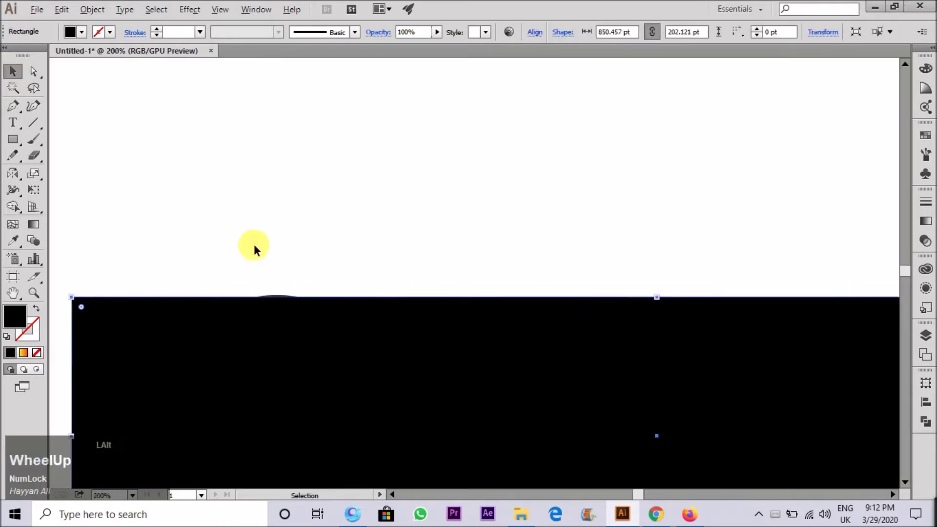
left_click_drag(207, 201, 316, 360)
left_click(227, 175)
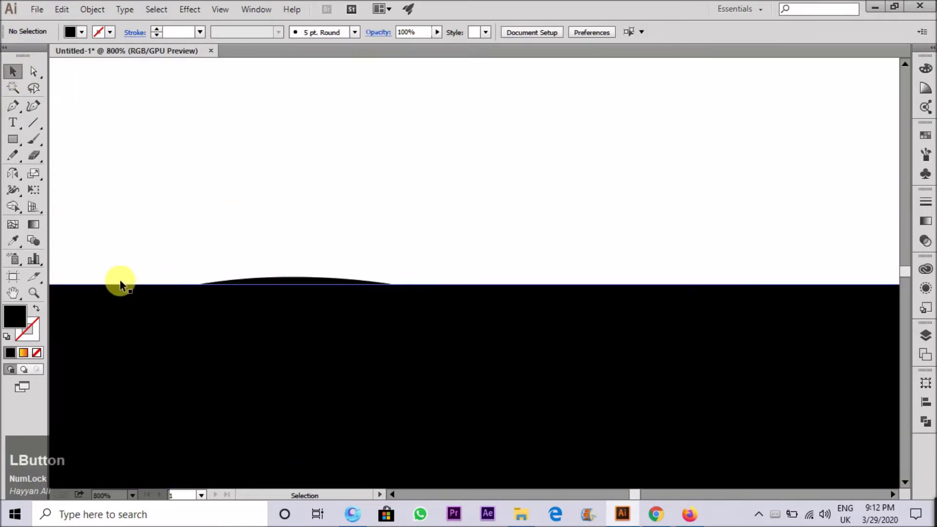
left_click(274, 342)
key("shift+m")
left_click(289, 280)
left_click(281, 279, "alt")
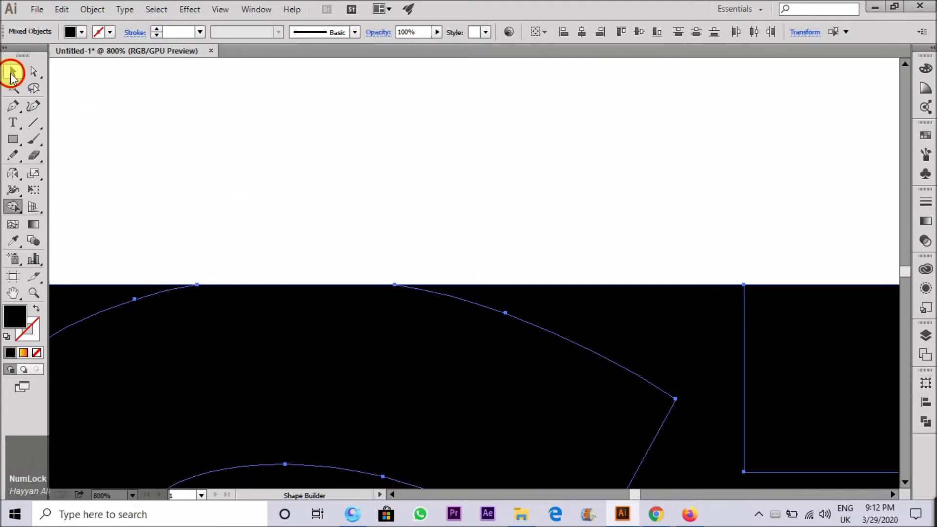
Step: Split the black rectangle into a grid of 5 rows and 1 column
left_click(11, 73)
left_click(653, 356)
scroll(261, 215, "down", 2)
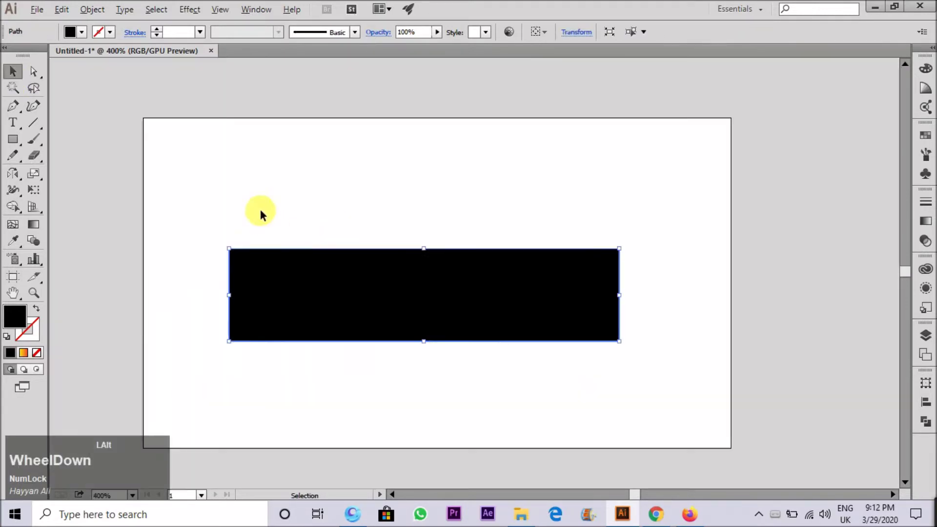
left_click(93, 9)
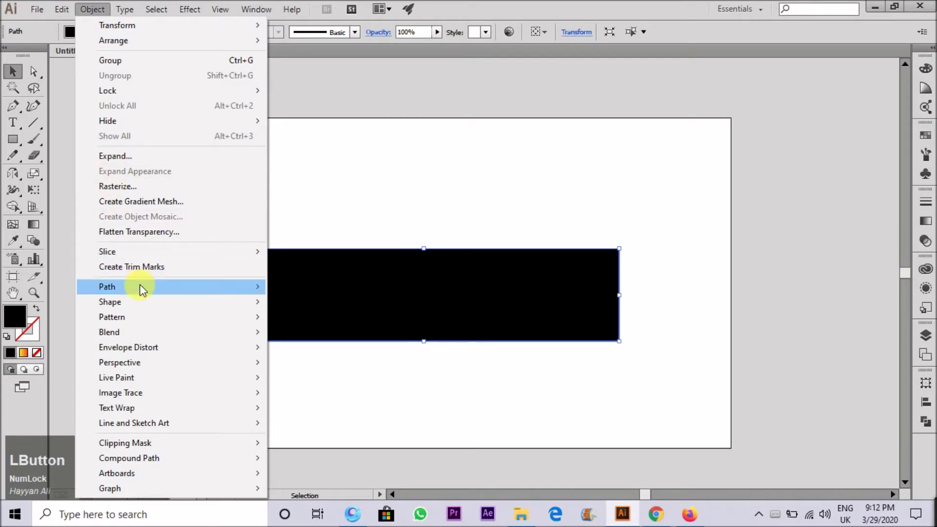
mouse_move(141, 288)
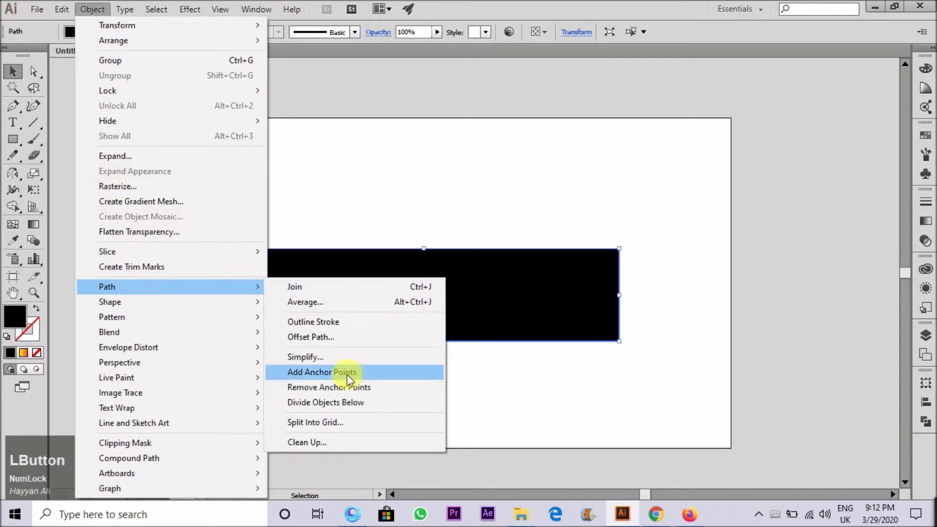
left_click(339, 421)
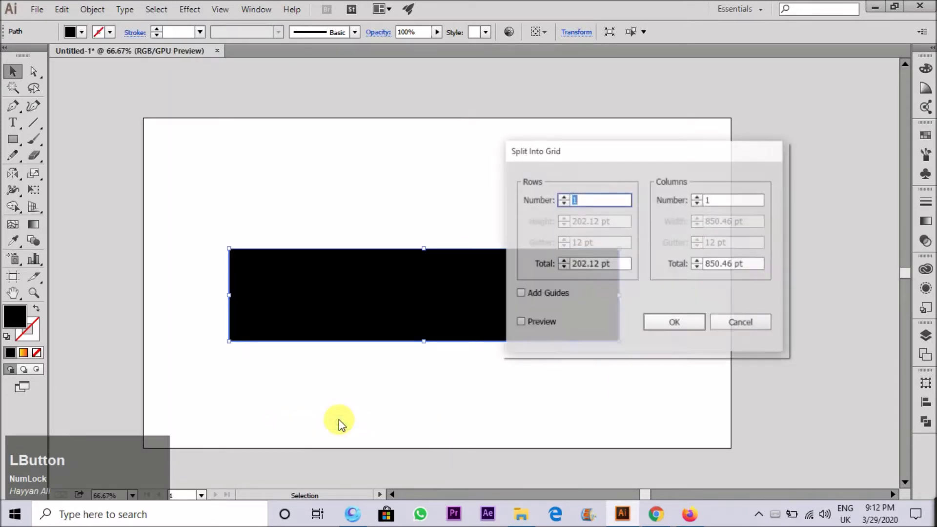
left_click(563, 198)
left_click(563, 198)
left_click(563, 198)
left_click(562, 198)
left_click(562, 198)
left_click(563, 198)
left_click(563, 198)
left_click(562, 203)
left_click(563, 203)
left_click(562, 203)
left_click(663, 322)
Step: Select all the artwork and use Shape Builder to remove the background right of the R, below the letters and inside the R
left_click(624, 347)
left_click_drag(682, 389, 191, 226)
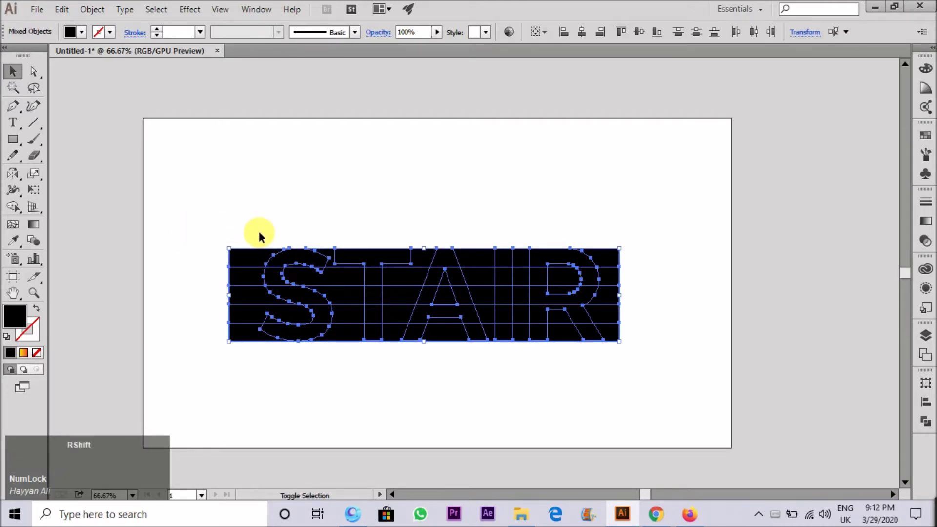
key("shift+m")
left_click_drag(613, 329, 610, 344)
key("ctrl+z")
mouse_move(601, 234)
left_mouse_down()
mouse_move(621, 359)
mouse_move(562, 326)
left_mouse_up()
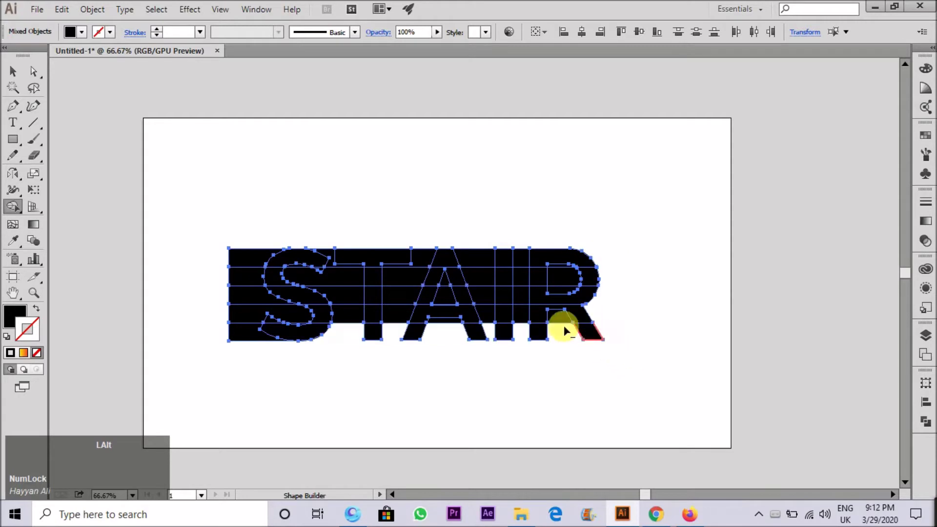
scroll(563, 322, "up", 3)
left_click_drag(580, 228, 583, 168)
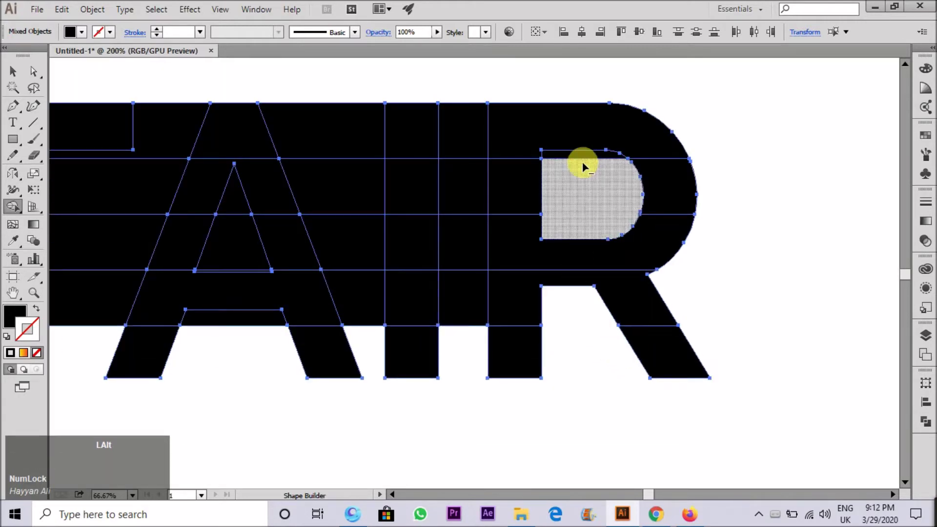
Step: Remove the background pieces between R and I and between I and A, plus both openings of the A
left_click_drag(463, 233, 467, 301)
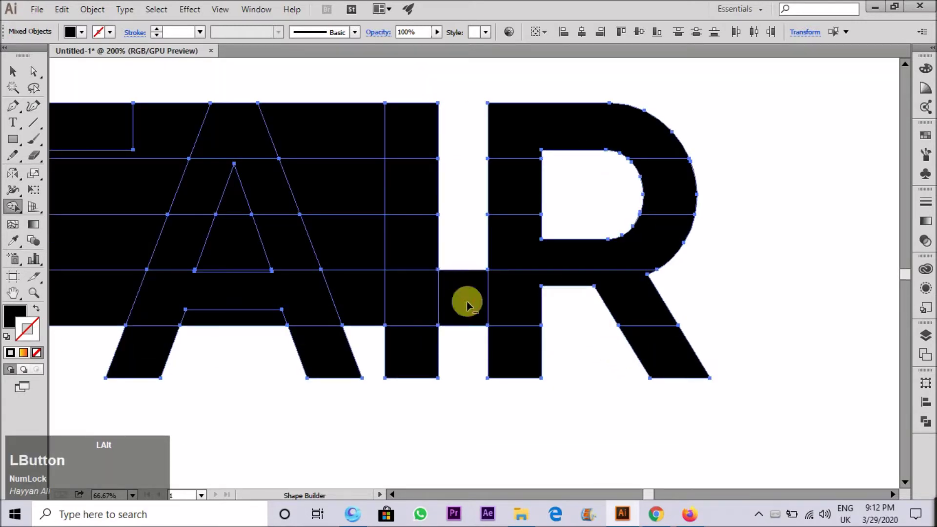
mouse_move(388, 314)
left_mouse_down()
mouse_move(356, 296)
mouse_move(367, 238)
mouse_move(345, 131)
mouse_move(233, 203)
left_mouse_up()
left_click_drag(239, 243, 239, 244)
scroll(229, 269, "up", 4)
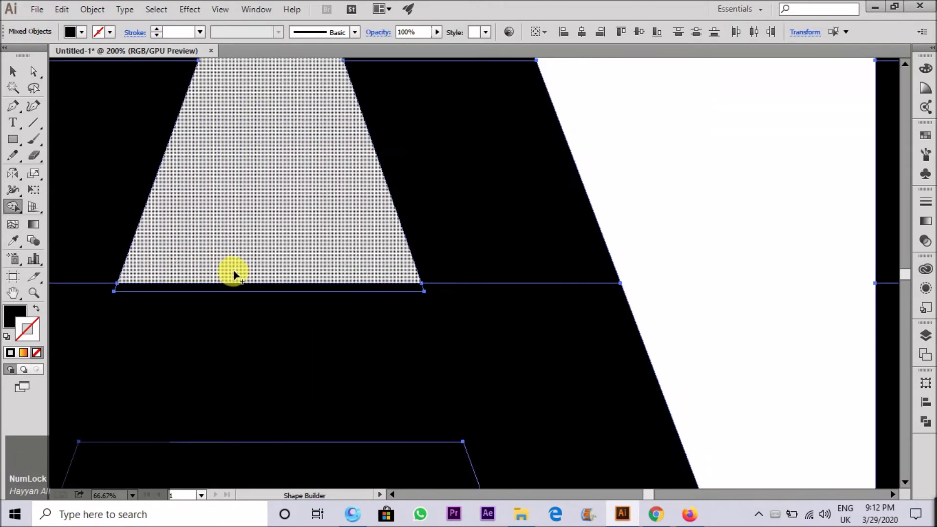
scroll(297, 266, "down", 2)
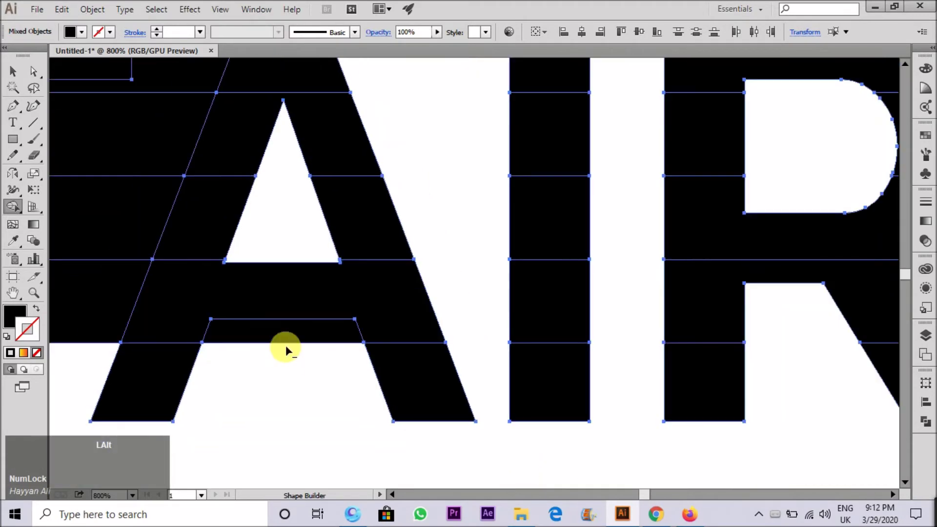
scroll(427, 320, "down", 3)
scroll(385, 360, "up", 1)
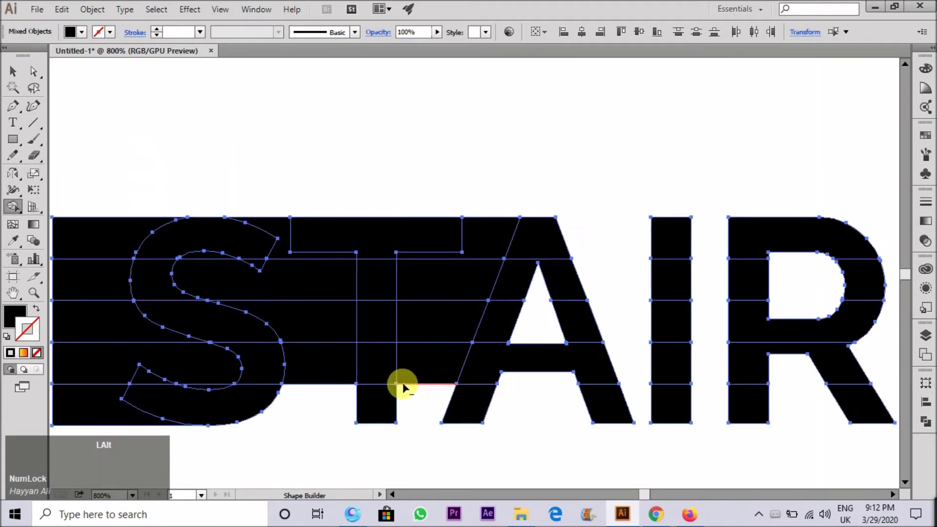
Step: Remove the remaining background pieces around the T and around and inside the curves of the S
left_click_drag(479, 249, 488, 200)
mouse_move(274, 370)
left_mouse_down()
mouse_move(307, 320)
mouse_move(287, 266)
mouse_move(259, 257)
mouse_move(222, 305)
left_mouse_up()
key("ctrl+z")
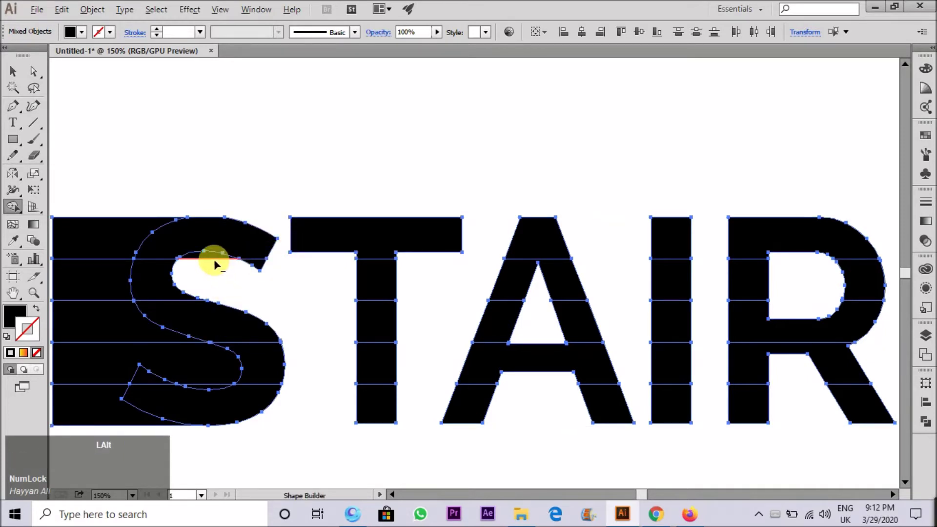
mouse_move(94, 209)
left_mouse_down()
mouse_move(88, 429)
mouse_move(142, 399)
mouse_move(199, 389)
left_mouse_up()
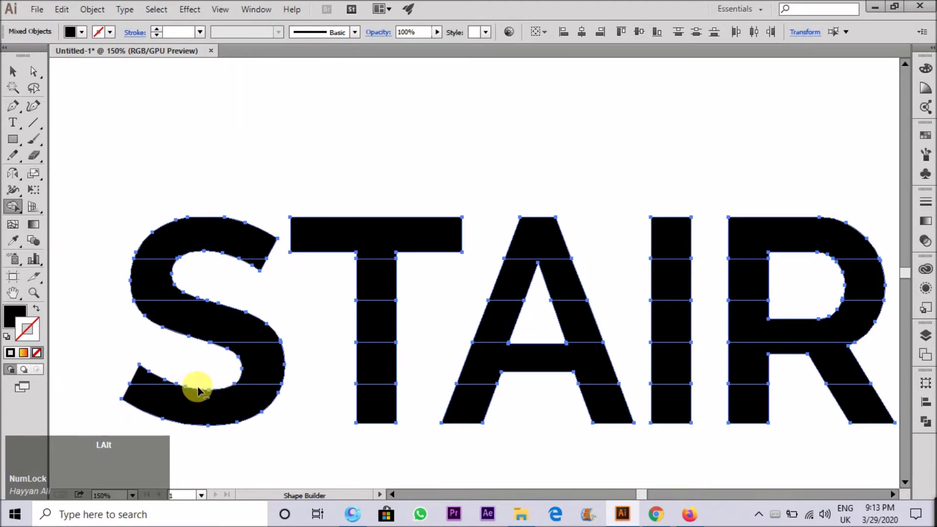
Step: Delete the leftover group of whole outlined STAIR letters, keeping only the sliced row pieces
left_click(12, 71)
left_click(161, 116)
scroll(164, 209, "down", 3)
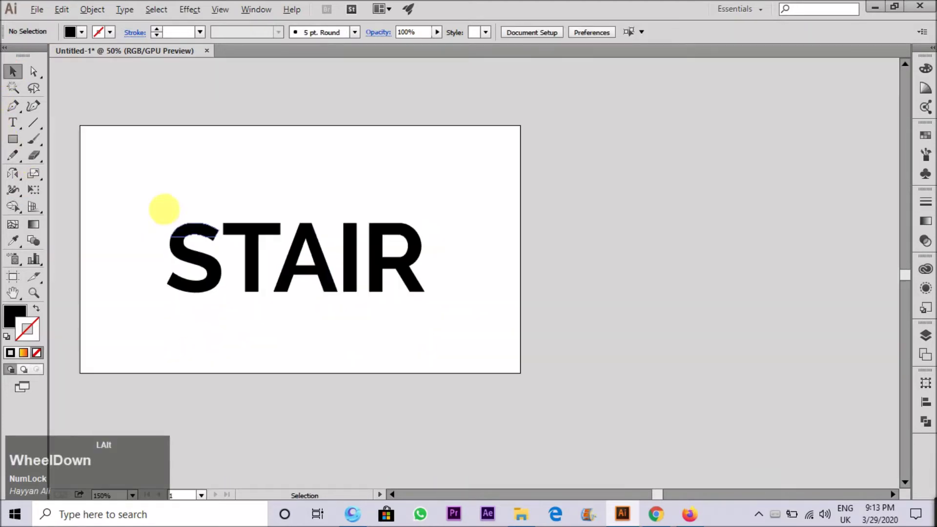
scroll(137, 185, "up", 1)
left_click_drag(139, 185, 570, 248)
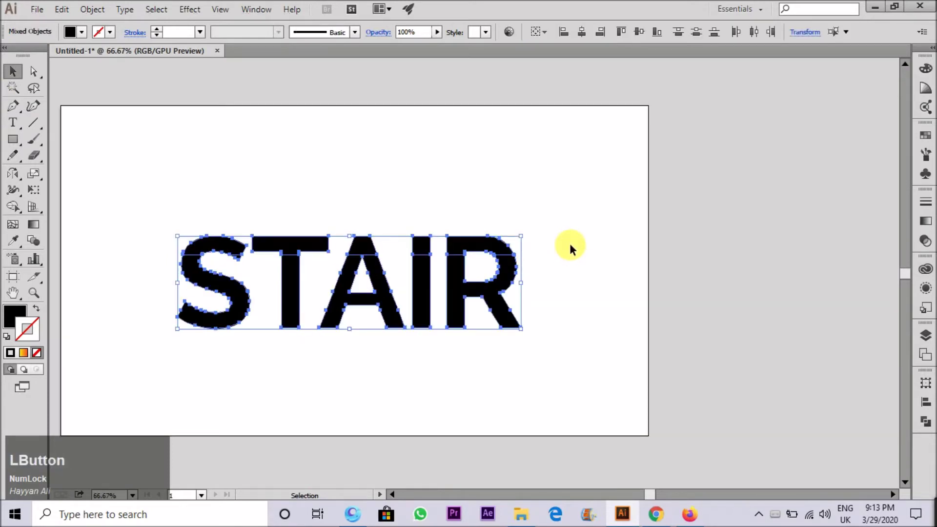
left_click(564, 275)
left_click(451, 280)
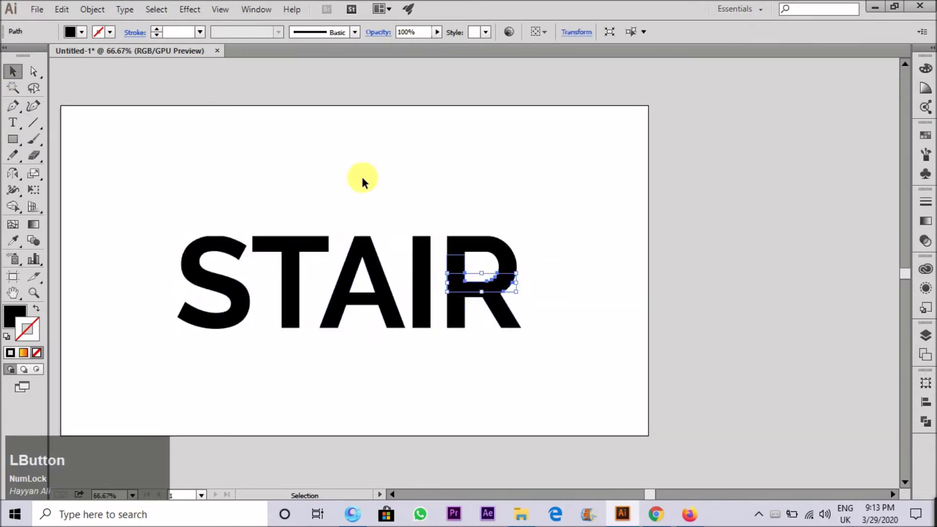
left_click_drag(248, 203, 377, 253)
left_click_drag(250, 203, 287, 251)
left_click(299, 269, "shift")
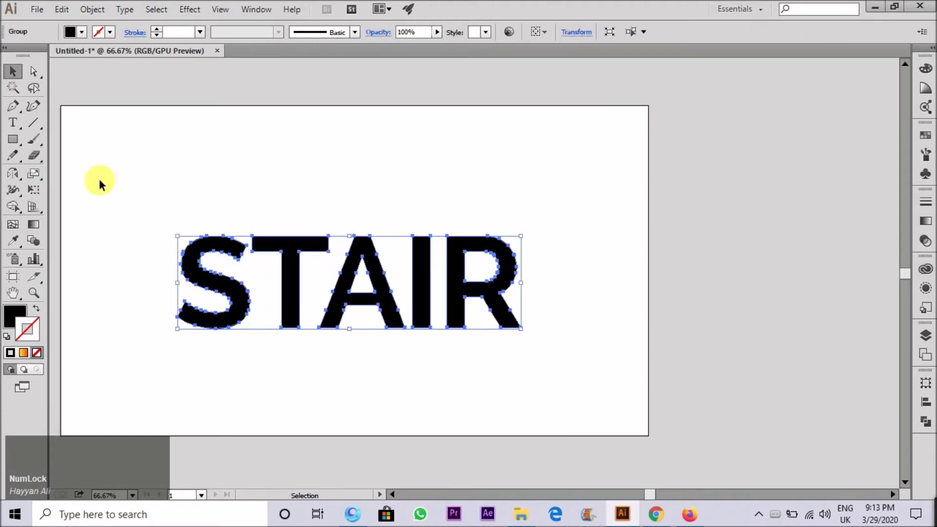
left_click_drag(355, 239, 344, 282)
key("Delete")
Step: Group the letter slices row by row, making a separate group of each of the five horizontal rows
left_click_drag(122, 198, 517, 245)
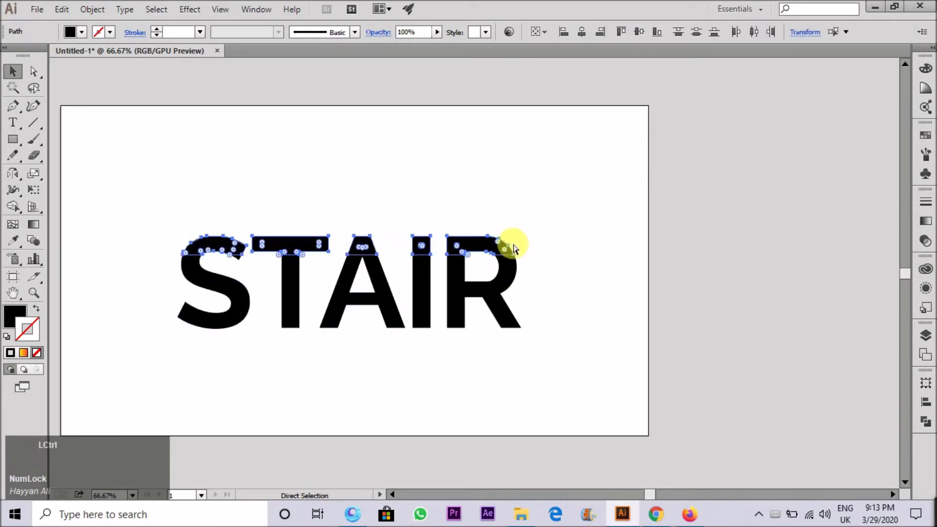
left_click_drag(543, 351, 180, 317)
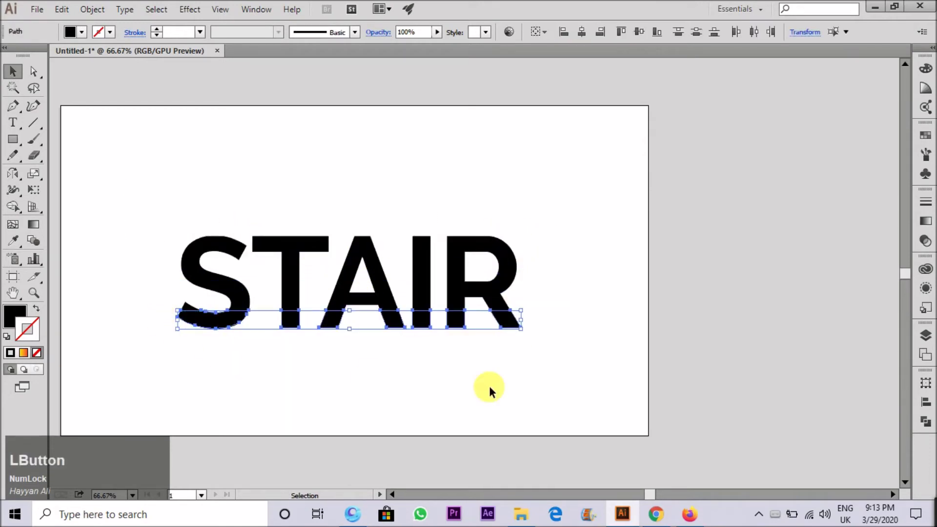
left_click(240, 311)
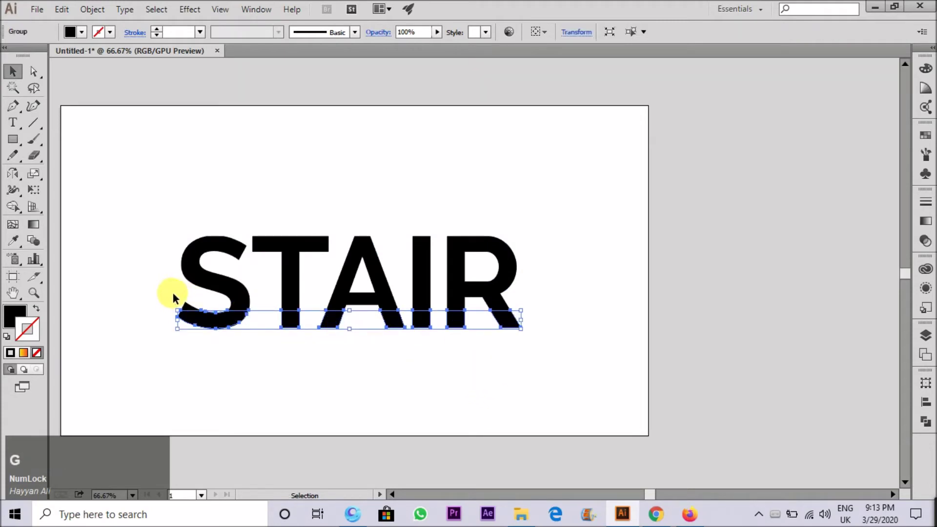
left_click_drag(175, 294, 344, 310)
left_click_drag(534, 309, 320, 282)
key("ctrl+g")
left_click_drag(147, 284, 146, 283)
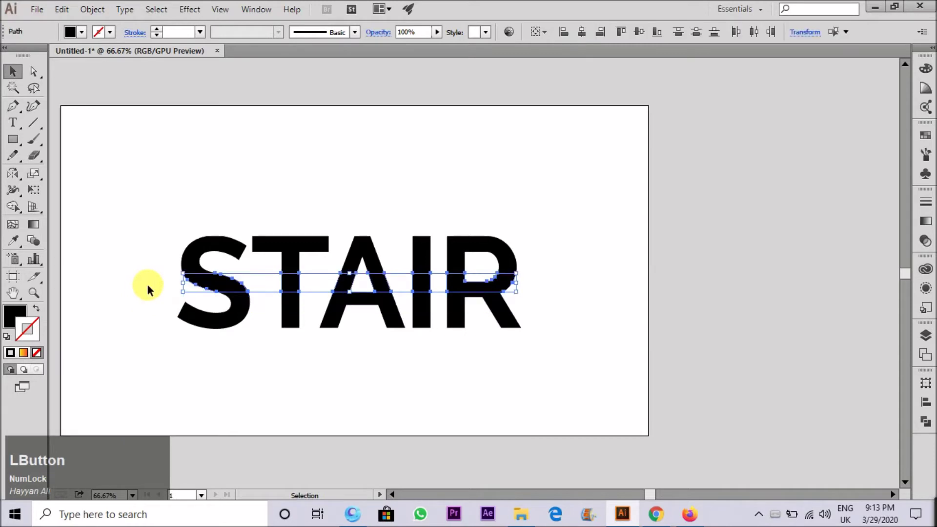
key("ctrl+g")
left_click_drag(566, 274, 566, 272)
left_click(497, 291, "shift")
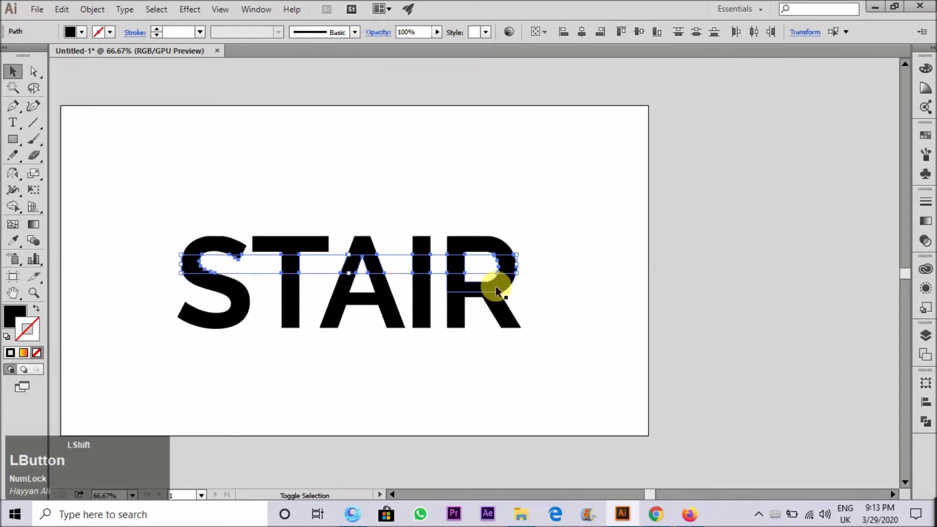
key("ctrl+g")
Step: Check the row groupings by selecting the different rows of the lettering
left_click(461, 244)
left_click(456, 271)
left_click(460, 314)
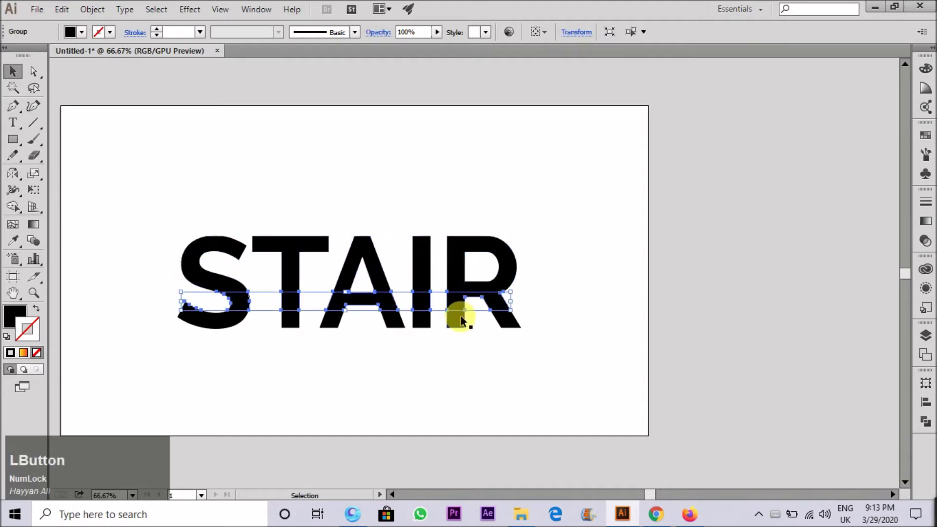
left_click(540, 318)
left_click(504, 315)
left_click(507, 290, "shift")
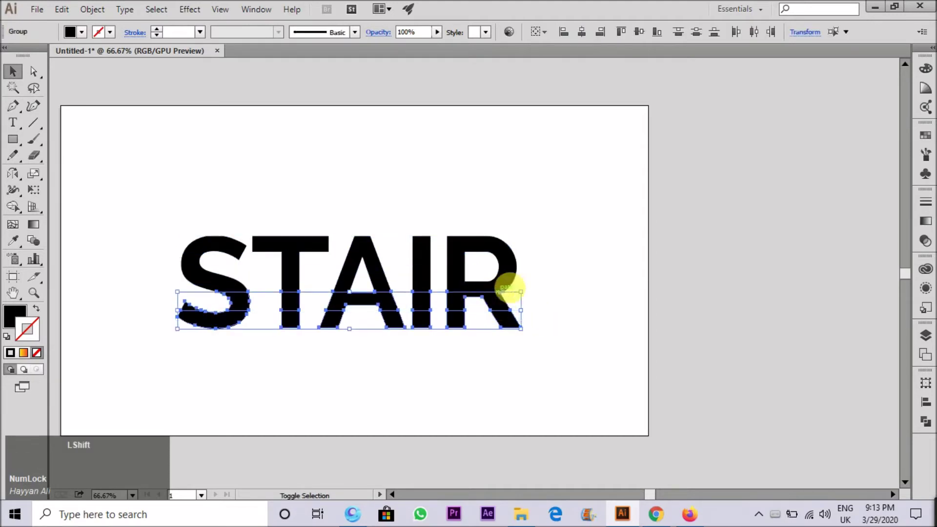
left_click(499, 281, "shift")
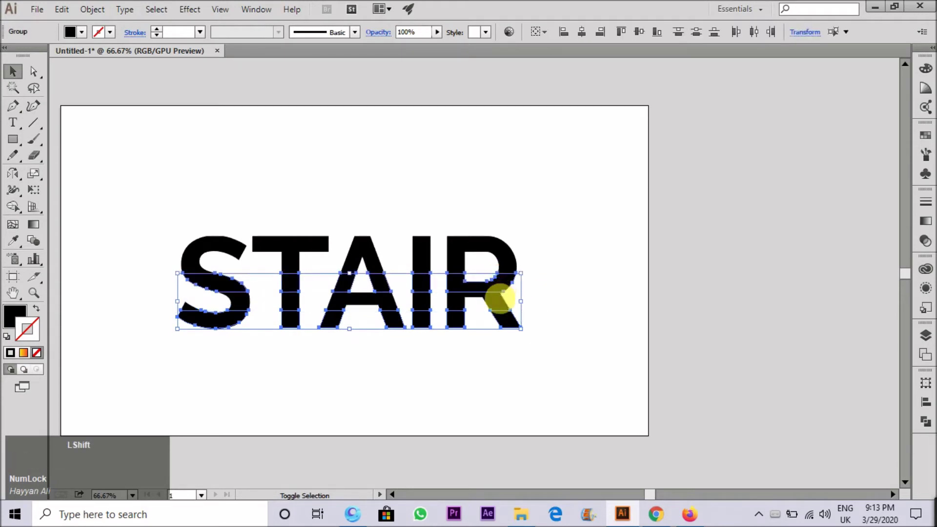
left_click(558, 300)
Step: Fill the first, third and fifth rows of the lettering with the light gray swatch C=0 M=0 Y=0 K=20
left_click(509, 324)
left_click(496, 283, "shift")
left_click(478, 244, "shift")
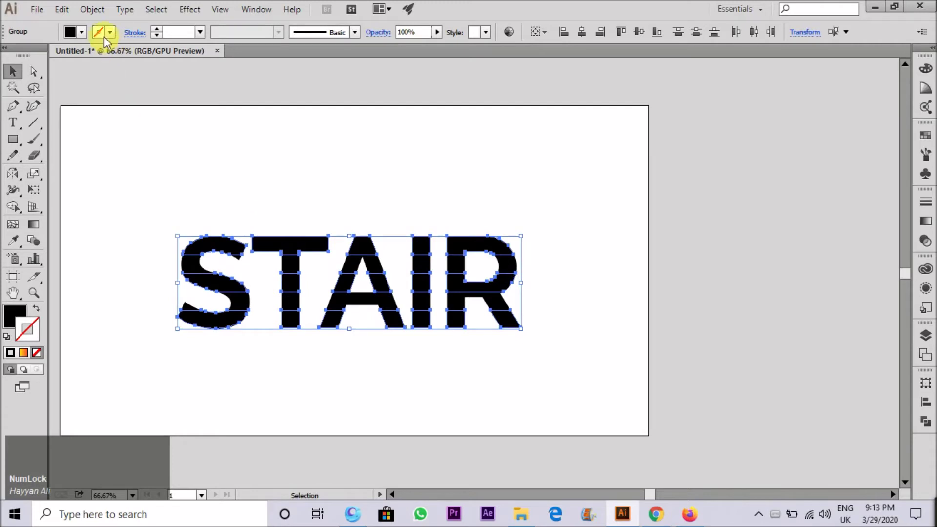
left_click(81, 33)
left_click(95, 96)
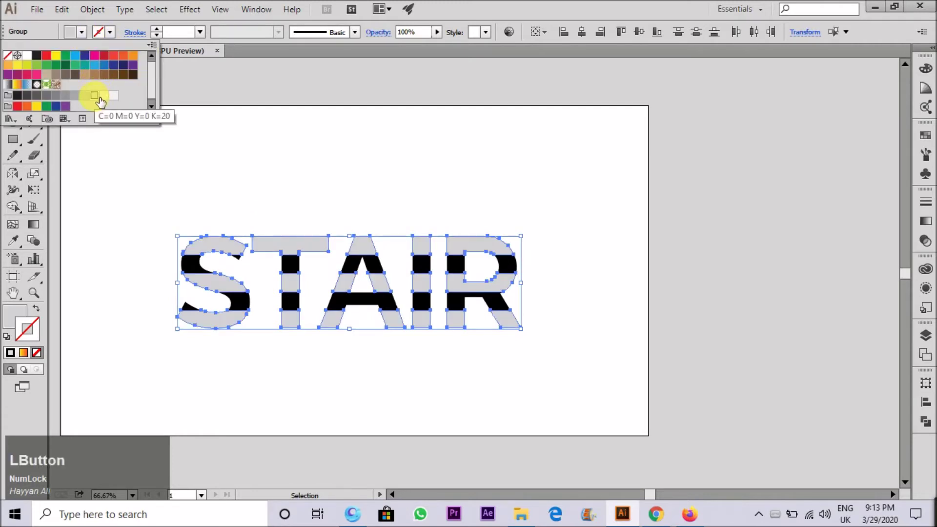
Step: Fill the second and fourth rows of the lettering with a slightly darker gray swatch than the other rows
left_click(277, 172)
left_click(285, 259)
left_click(299, 163)
left_click(287, 260)
left_click(285, 256)
left_click(292, 306, "shift")
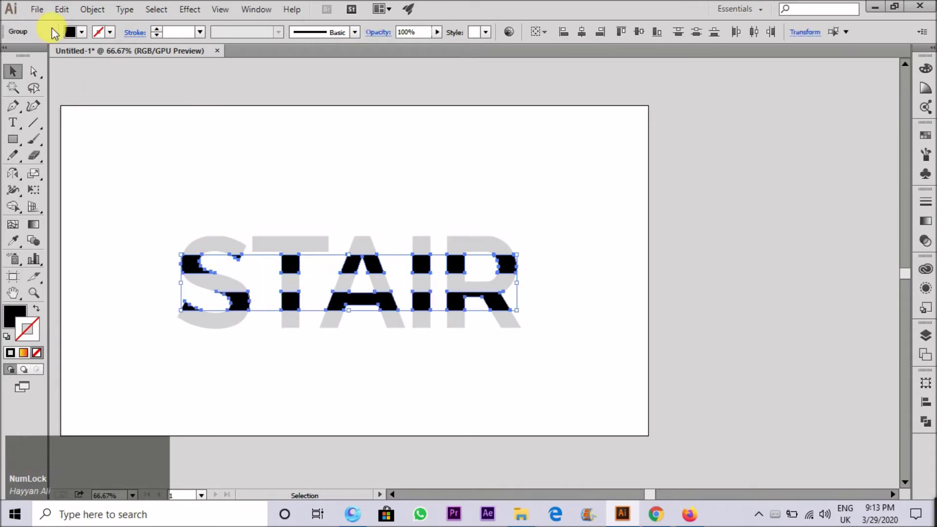
left_click(82, 33)
left_click(96, 96)
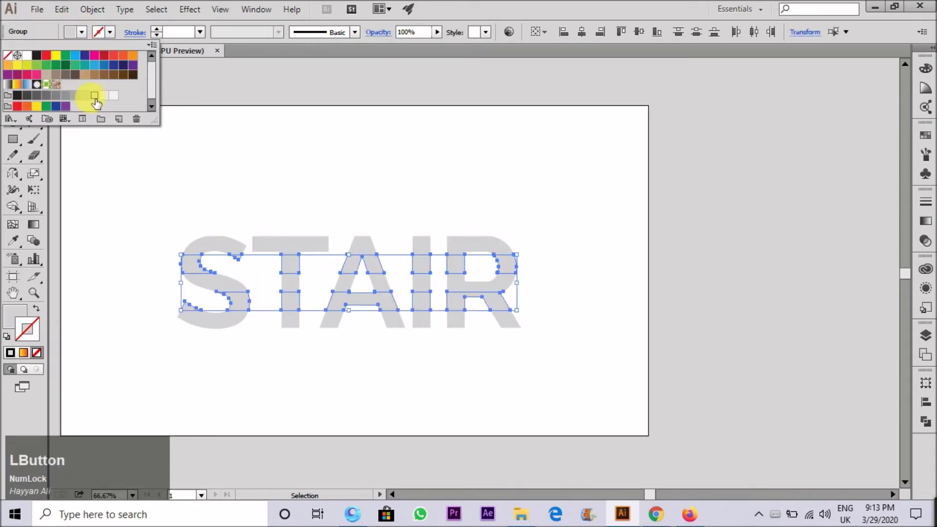
left_click(242, 163)
left_click(229, 176)
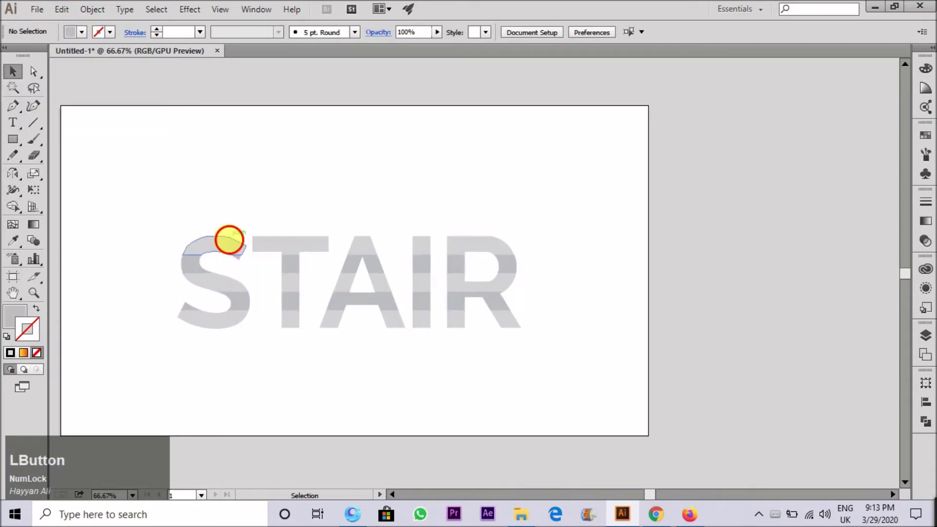
Step: Start a 3D Rotate effect with preview on the first, third and fifth rows of the lettering
left_click(227, 250)
left_click(239, 288, "shift")
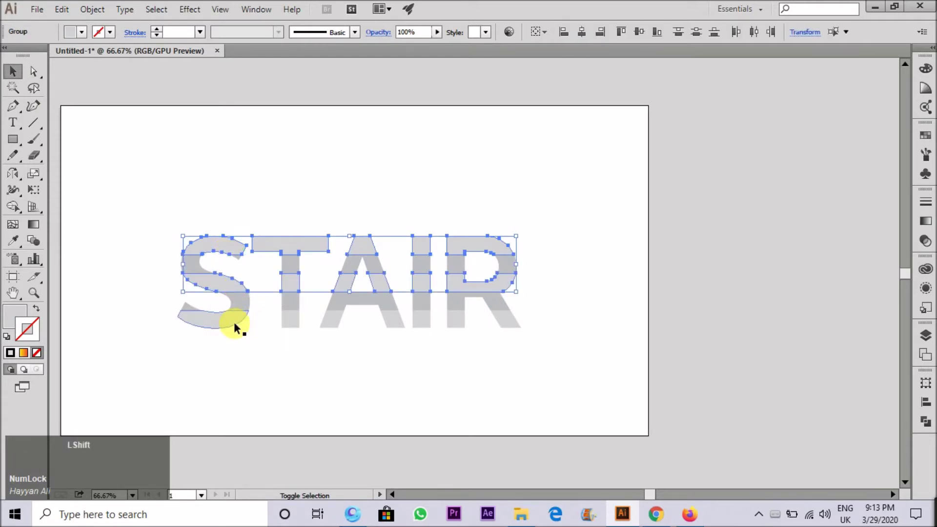
left_click(233, 321, "shift")
left_click(189, 9)
mouse_move(244, 87)
left_click(367, 119)
left_click(563, 277)
left_click(624, 85)
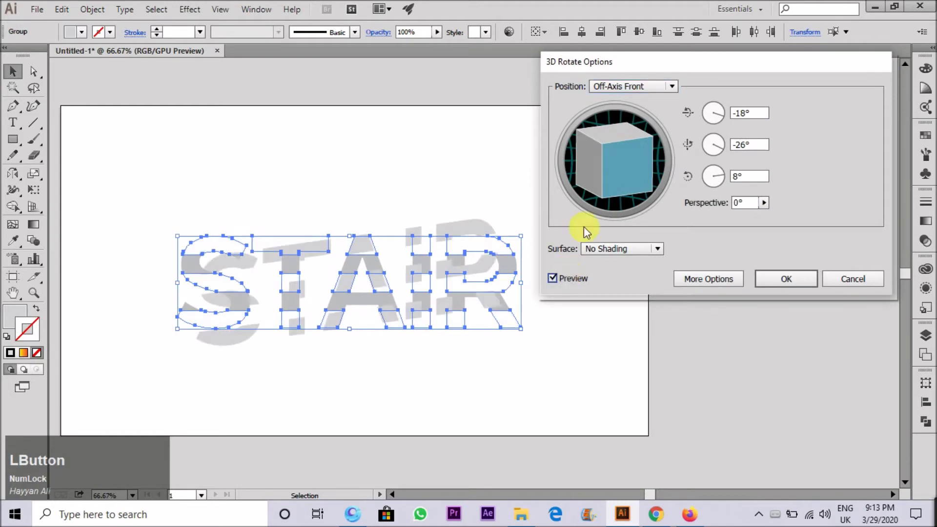
left_click(621, 177)
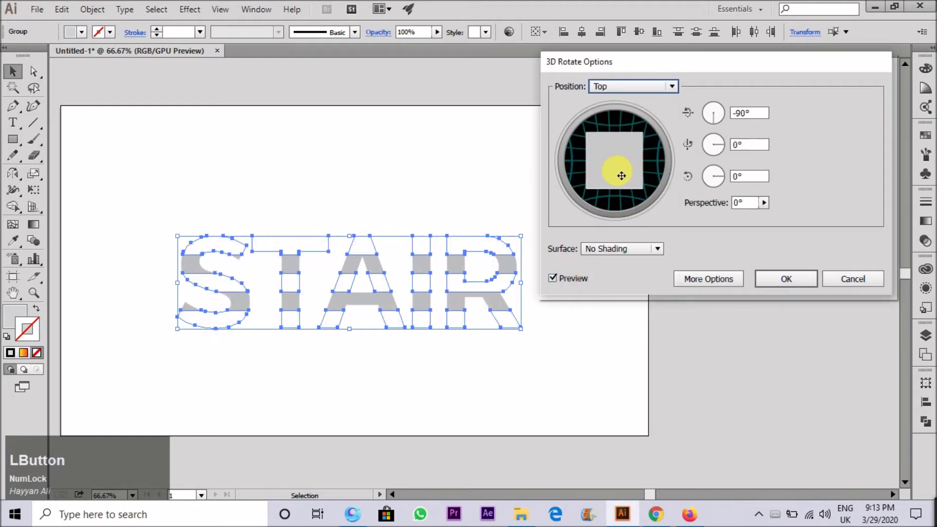
left_click(623, 92)
left_click(625, 277)
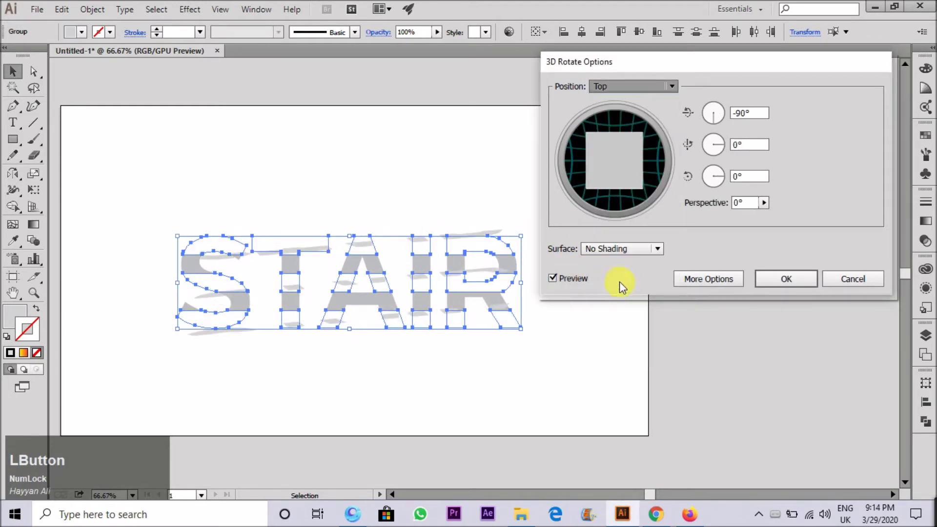
Step: Set the rotation of the first, third and fifth rows to Isometric Bottom and apply it
left_click(628, 89)
left_click(627, 352)
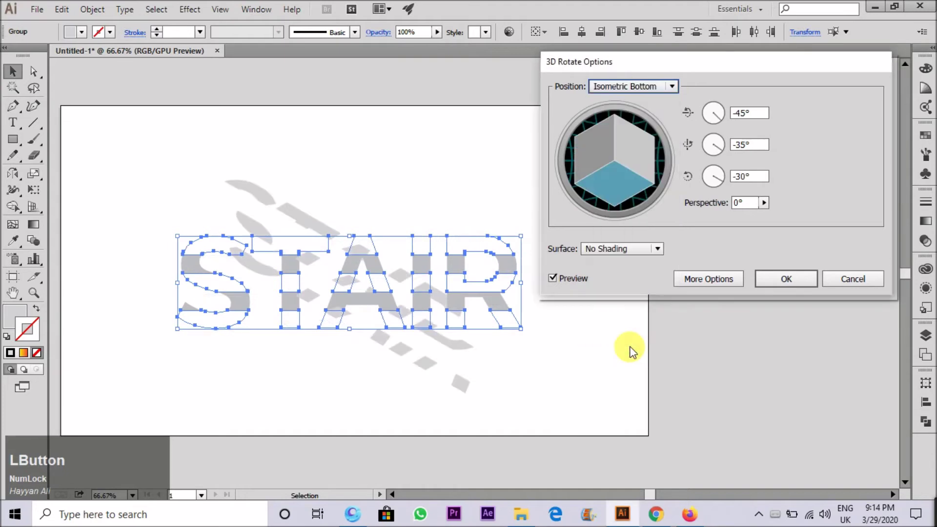
left_click(771, 281)
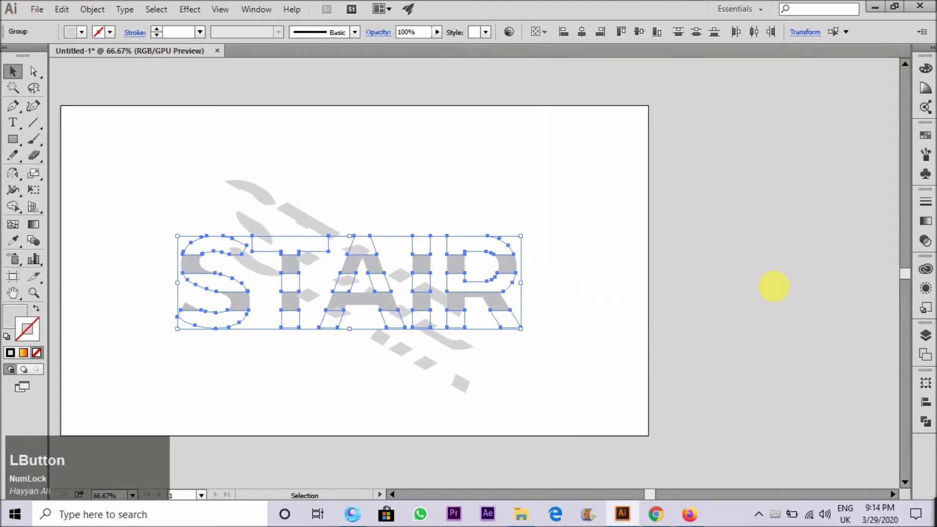
left_click(773, 287)
Step: Rotate the second and fourth rows in 3D with the Isometric Left position
left_click(355, 291)
left_click(195, 264, "shift")
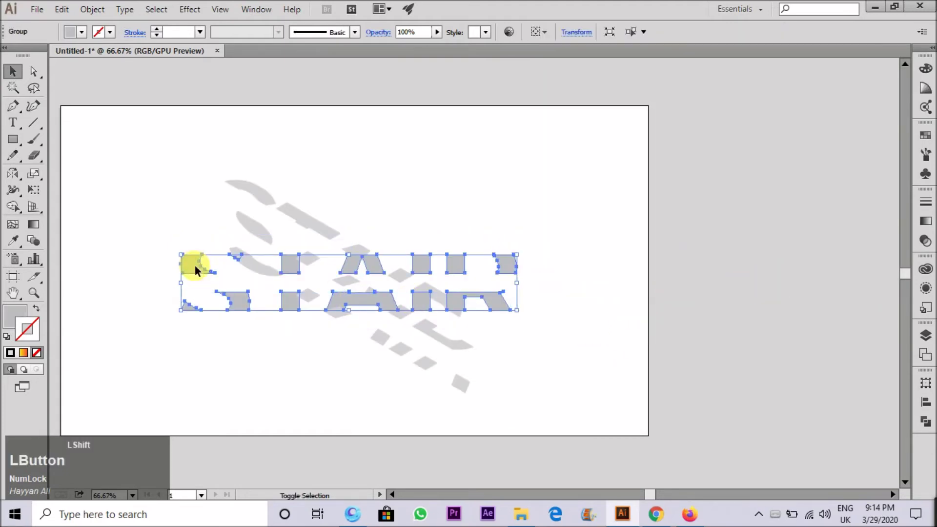
left_click(202, 9)
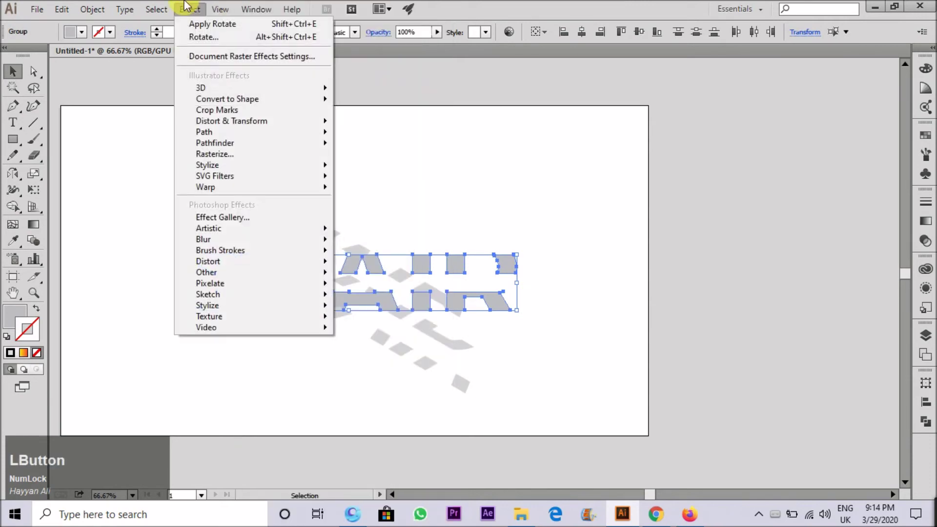
mouse_move(274, 88)
left_click(408, 121)
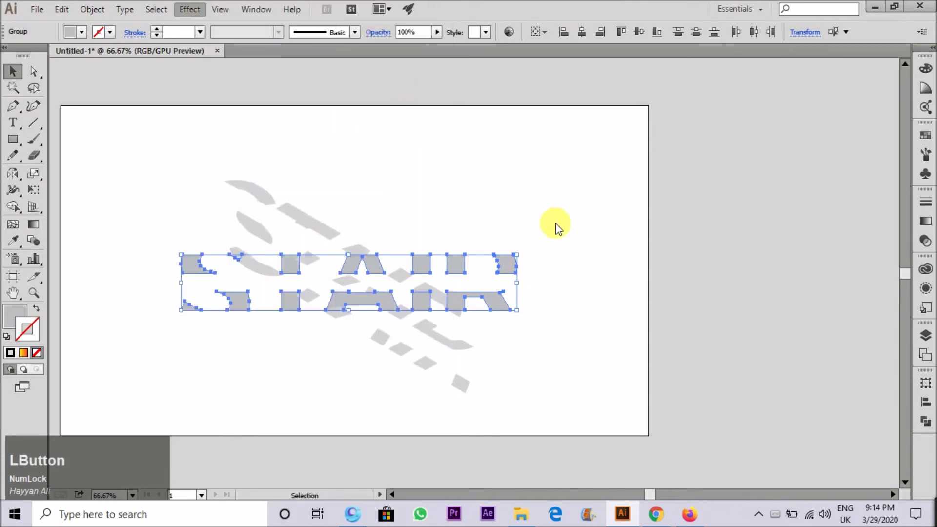
left_click(552, 279)
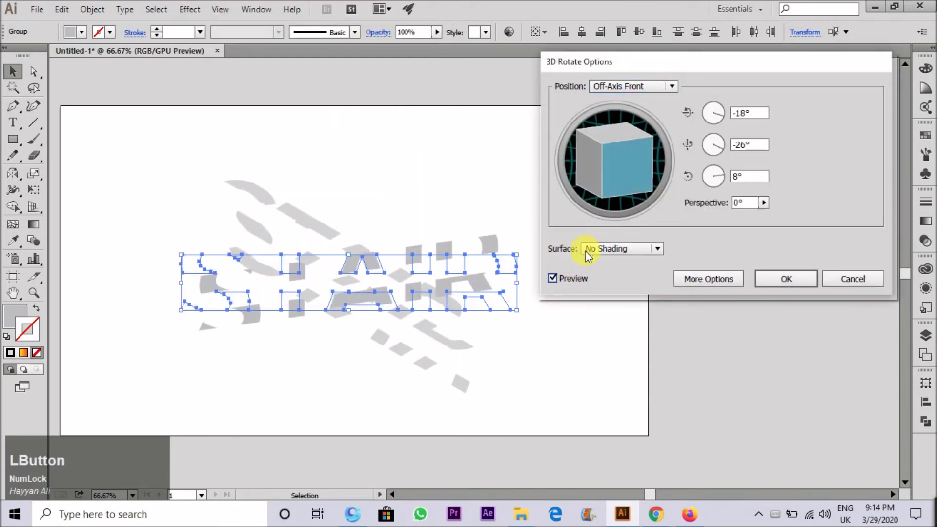
left_click(633, 84)
left_click(635, 308)
left_click(777, 286)
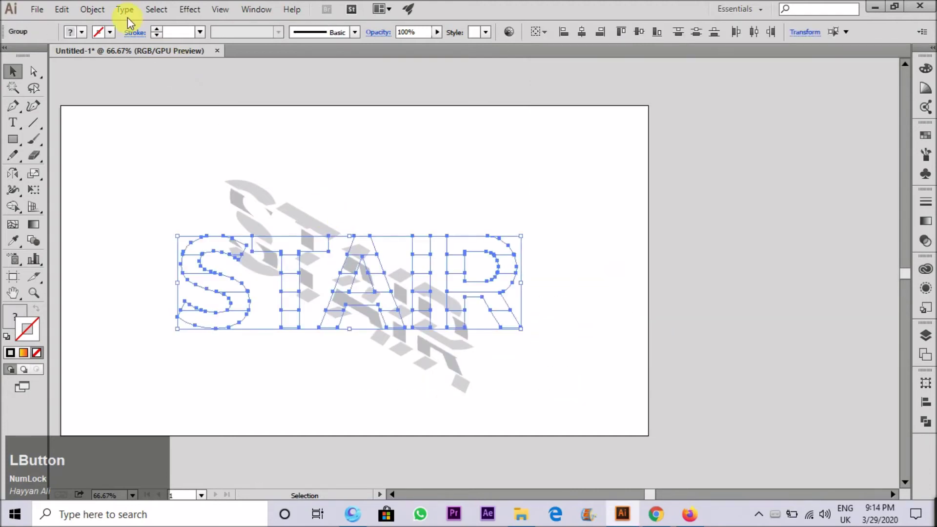
Step: Expand the appearance of all the rotated rows of the lettering
left_click(92, 9)
left_click(149, 170)
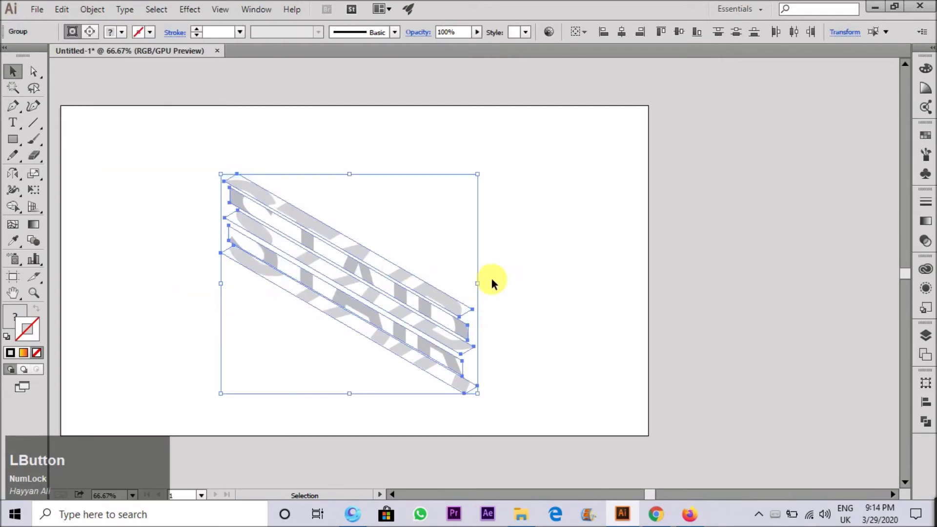
left_click(491, 277)
Step: Move the first row so its lower left corner and edge meet the top edge of the second row exactly
scroll(223, 186, "up", 5)
left_click(300, 178)
scroll(239, 154, "up", 1)
left_click_drag(239, 153, 216, 203)
scroll(215, 203, "up", 2)
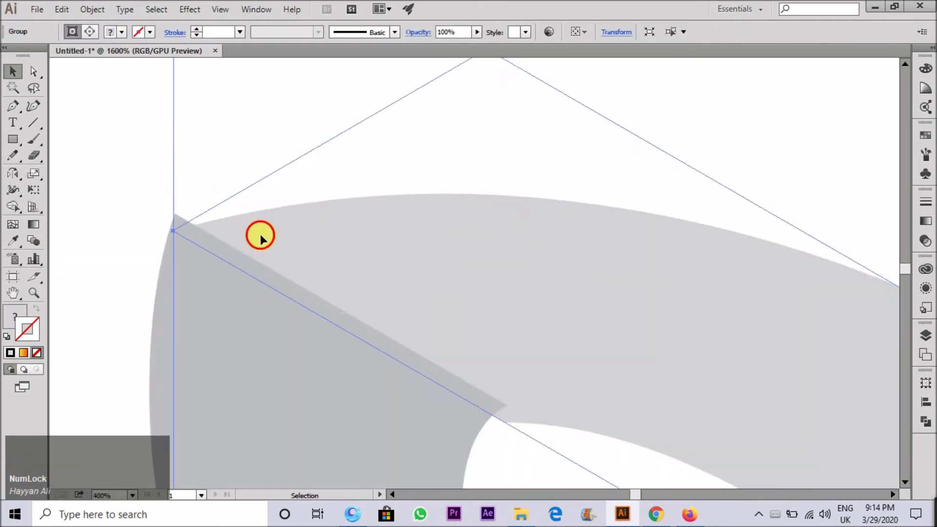
left_click_drag(260, 238, 262, 218)
scroll(171, 259, "up", 2)
left_click_drag(171, 259, 207, 295)
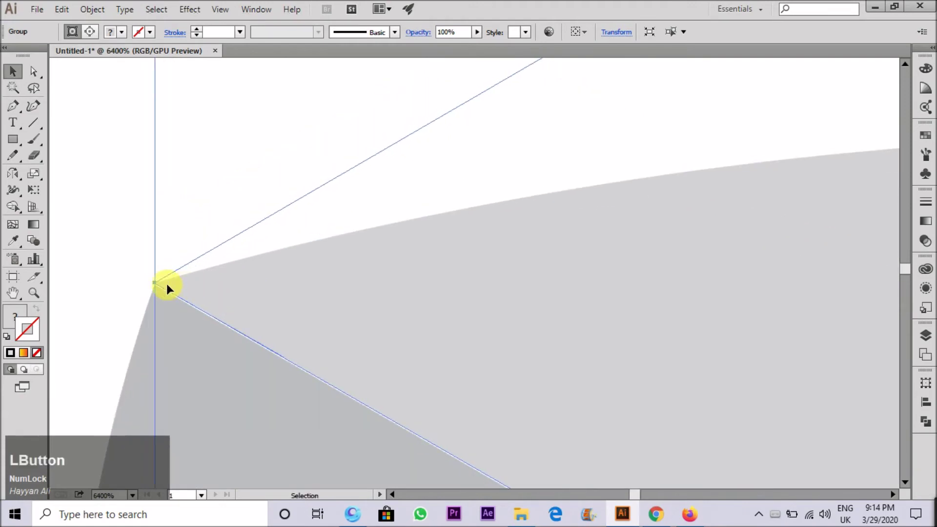
scroll(166, 285, "up", 2)
left_click_drag(172, 213, 172, 214)
scroll(175, 213, "down", 1)
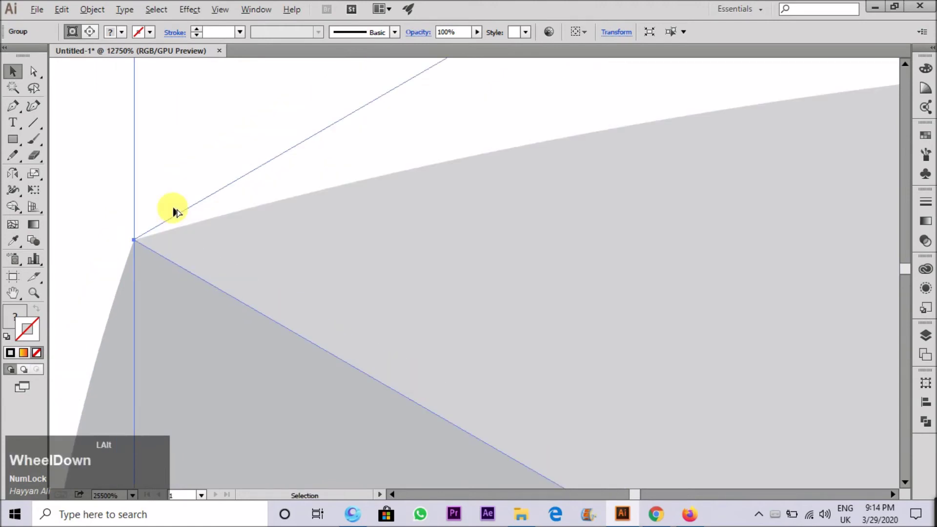
scroll(175, 213, "down", 4)
left_click(163, 182)
Step: Move the third row so its upper edge meets the lower edge of the second row exactly
scroll(173, 170, "down", 8)
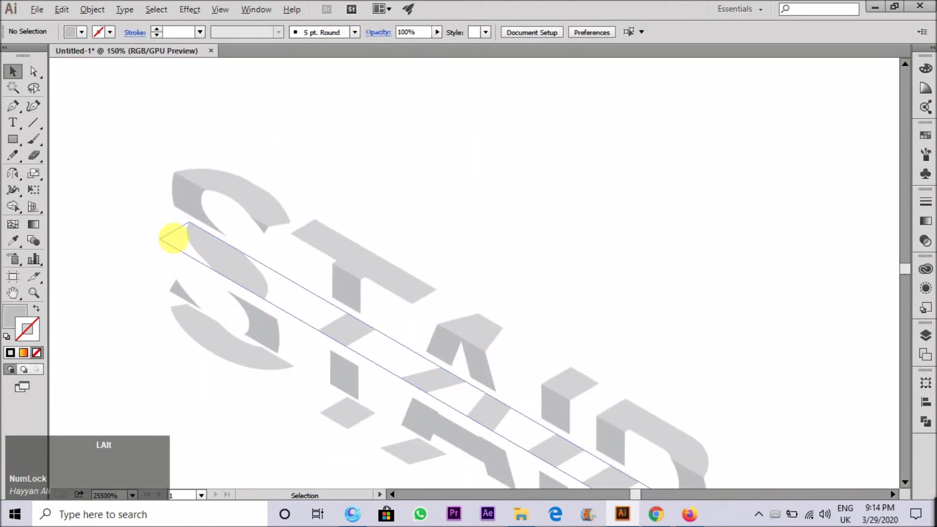
scroll(166, 243, "up", 2)
left_click_drag(330, 309, 226, 249)
scroll(186, 169, "up", 6)
scroll(228, 240, "down", 10)
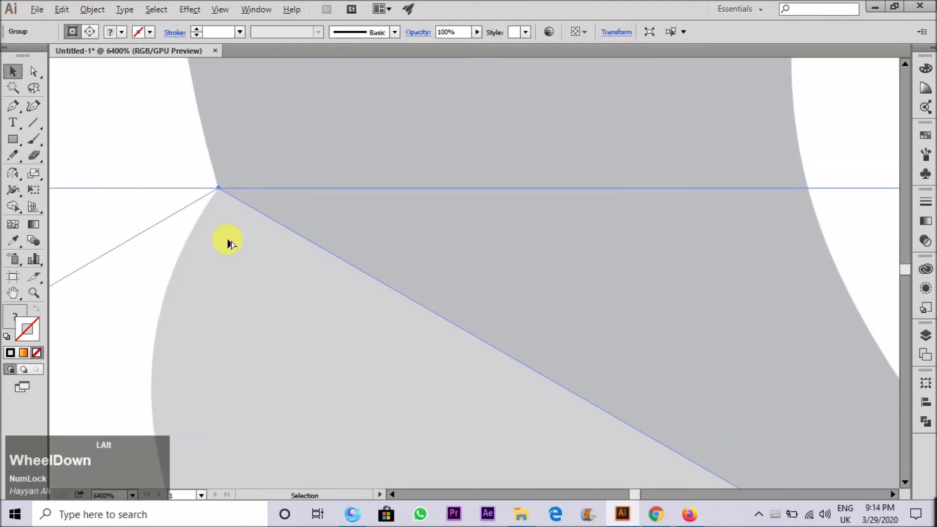
left_click(191, 168)
Step: Move the fourth row so its top edge lines up exactly with the lower edge of the third row
scroll(193, 173, "up", 6)
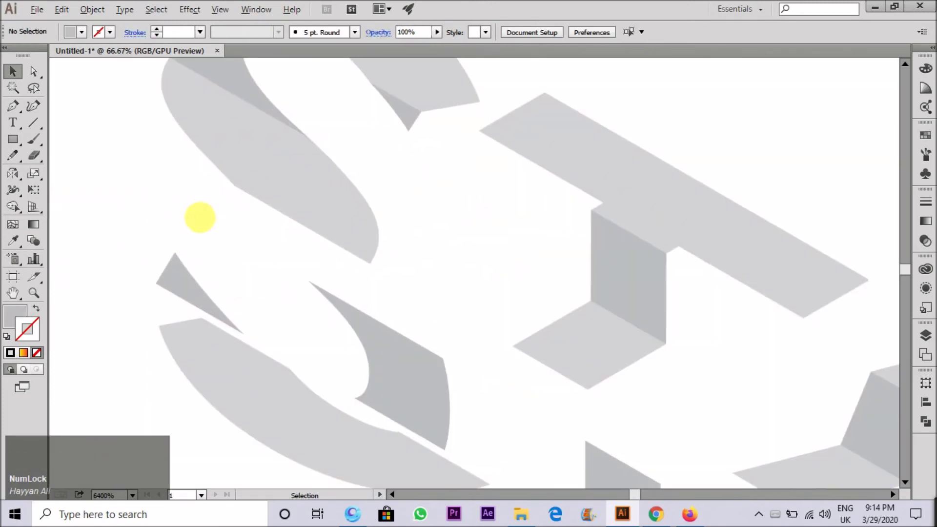
left_click_drag(181, 290, 145, 243)
left_click_drag(363, 310, 329, 261)
scroll(226, 142, "up", 2)
left_click_drag(372, 379, 351, 377)
scroll(249, 270, "up", 2)
left_click_drag(248, 288, 301, 285)
scroll(263, 272, "up", 3)
scroll(253, 245, "down", 5)
left_click(194, 264)
Step: Move the fifth row so its upper edge joins the lower edge of the fourth row exactly
scroll(230, 292, "up", 3)
left_click_drag(270, 328, 189, 236)
scroll(311, 273, "up", 2)
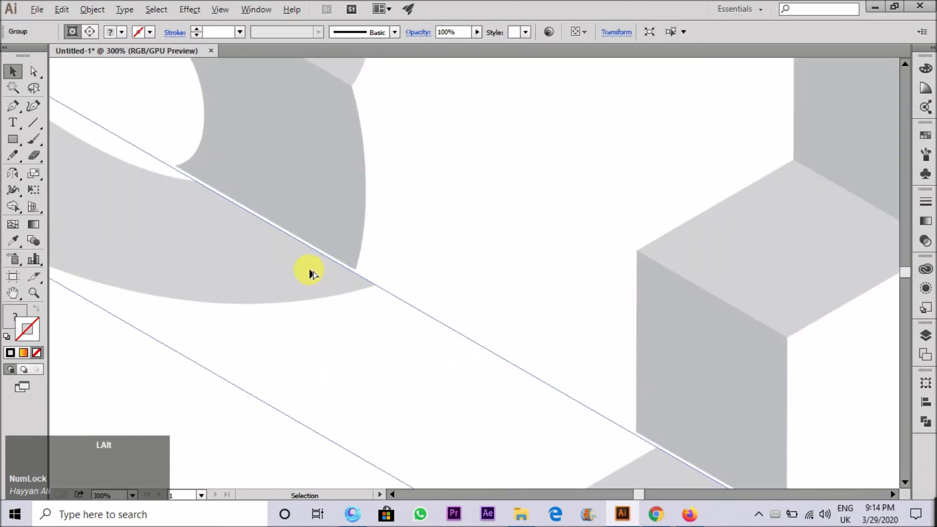
scroll(349, 288, "up", 4)
mouse_move(349, 288)
left_mouse_down()
mouse_move(329, 279)
mouse_move(359, 302)
mouse_move(344, 283)
left_mouse_up()
double_click(346, 284)
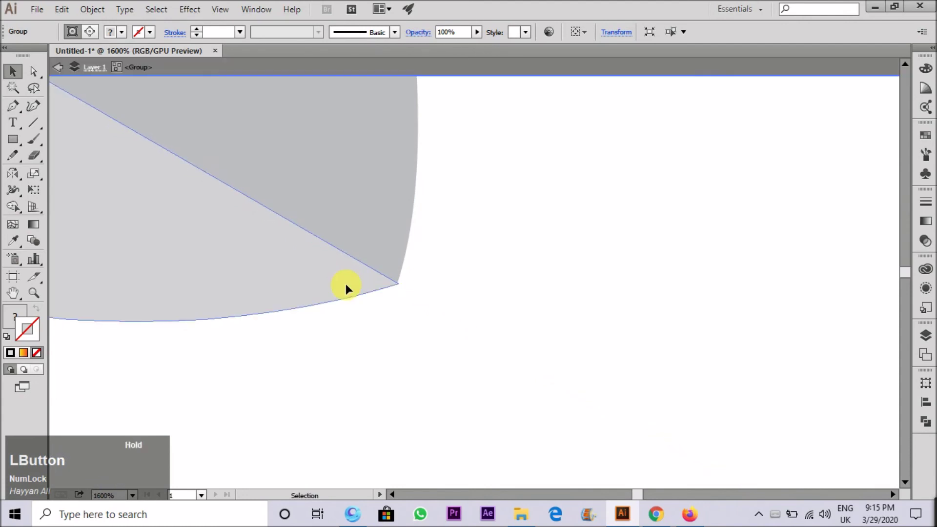
double_click(489, 290)
scroll(324, 303, "down", 5)
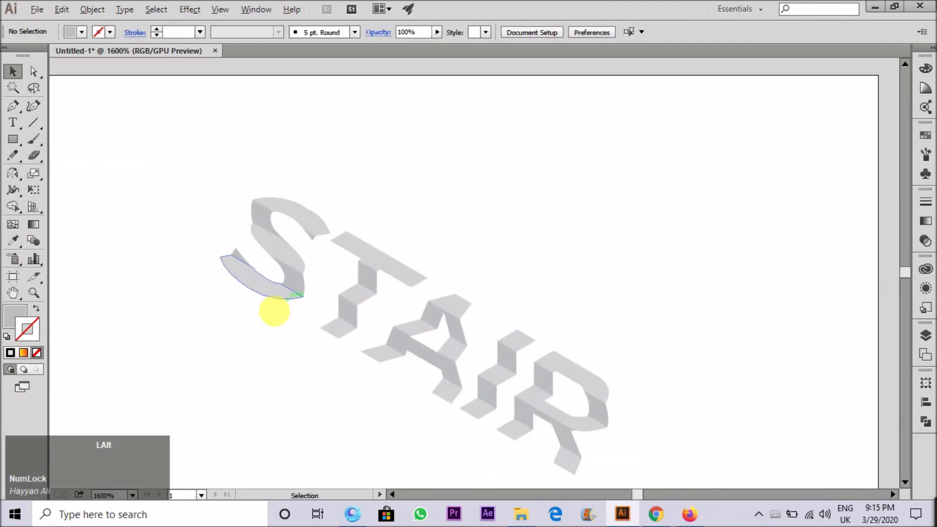
Step: Select the whole folded STAIR lettering and reposition it near the middle of the artboard
scroll(242, 240, "down", 10)
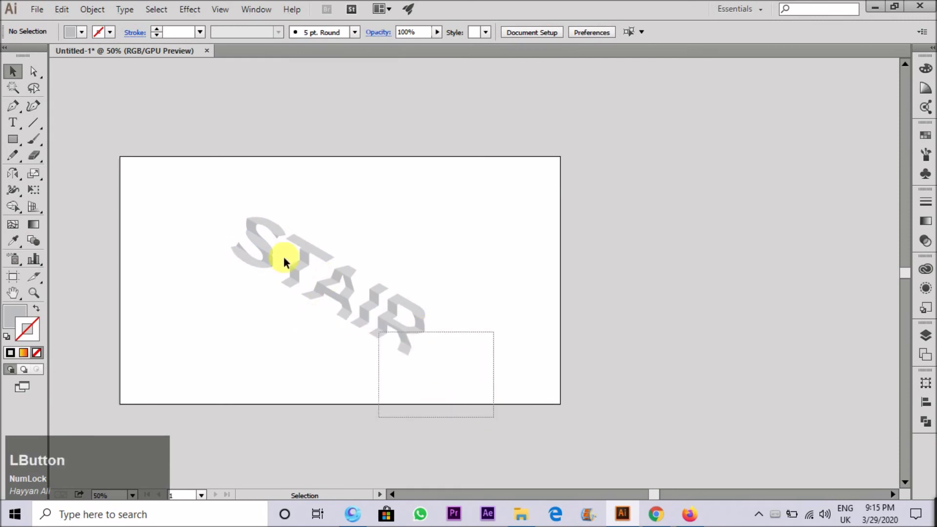
left_click_drag(485, 408, 220, 203)
left_click_drag(258, 236, 260, 242)
left_click(205, 197)
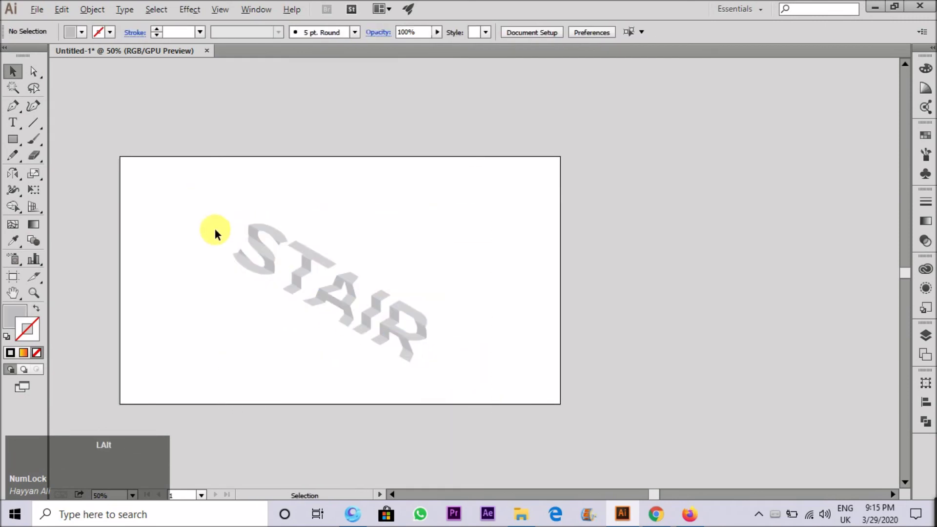
left_click_drag(490, 404, 246, 235)
left_click(205, 215)
Step: Draw a rectangle about 1289 by 720 pt covering the artboard and place it behind the lettering
key("m")
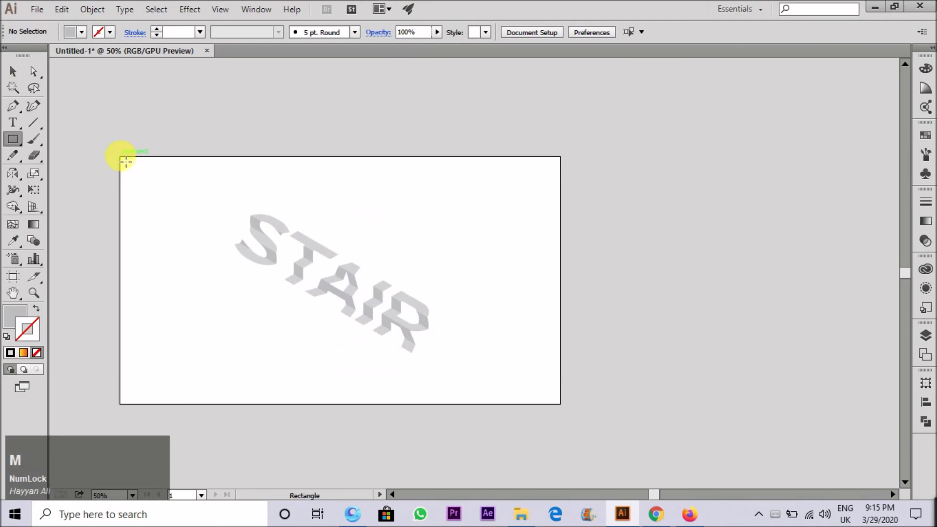
left_click_drag(125, 161, 569, 411)
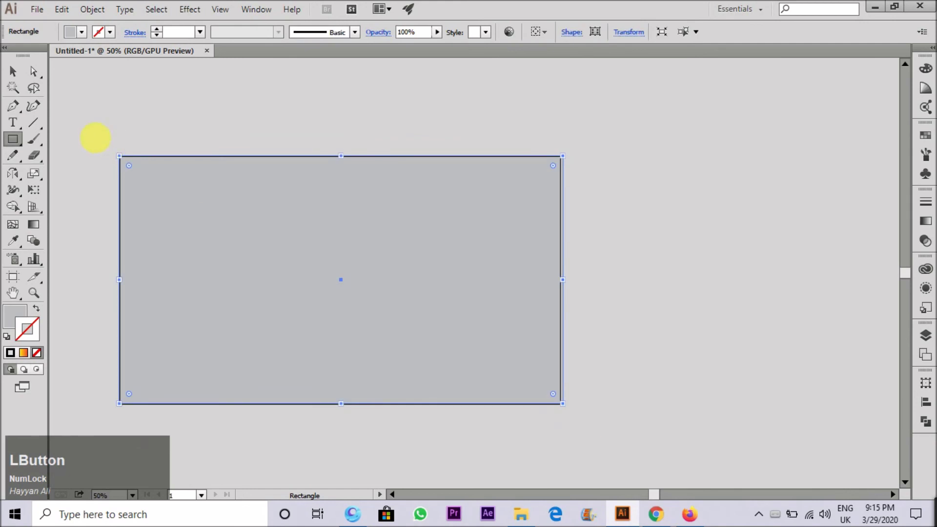
left_click(20, 71)
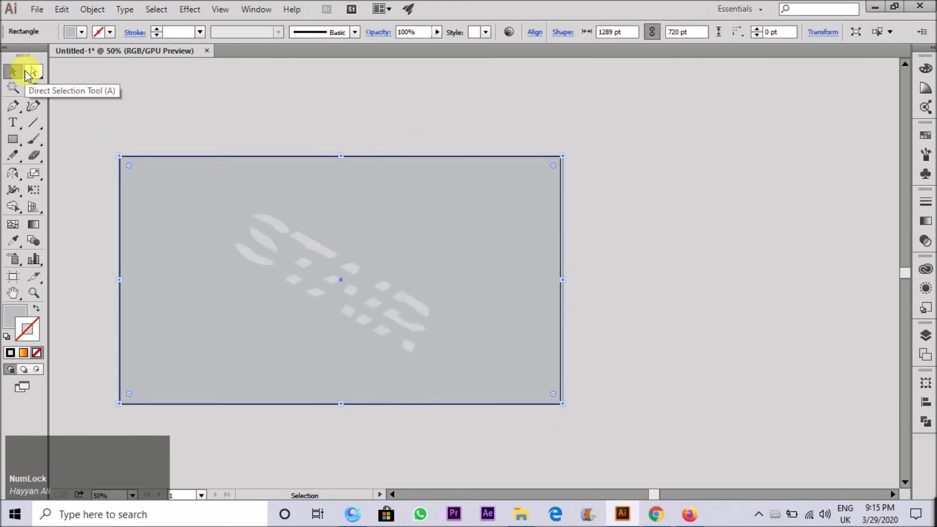
Step: Fill the background rectangle with a near-black swatch from the grays group
left_click(82, 32)
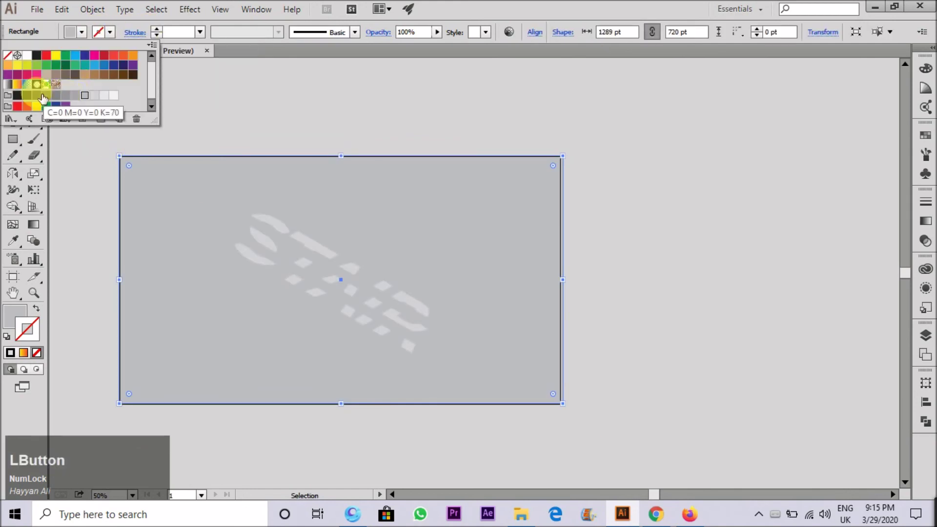
left_click(27, 100)
left_click(310, 111)
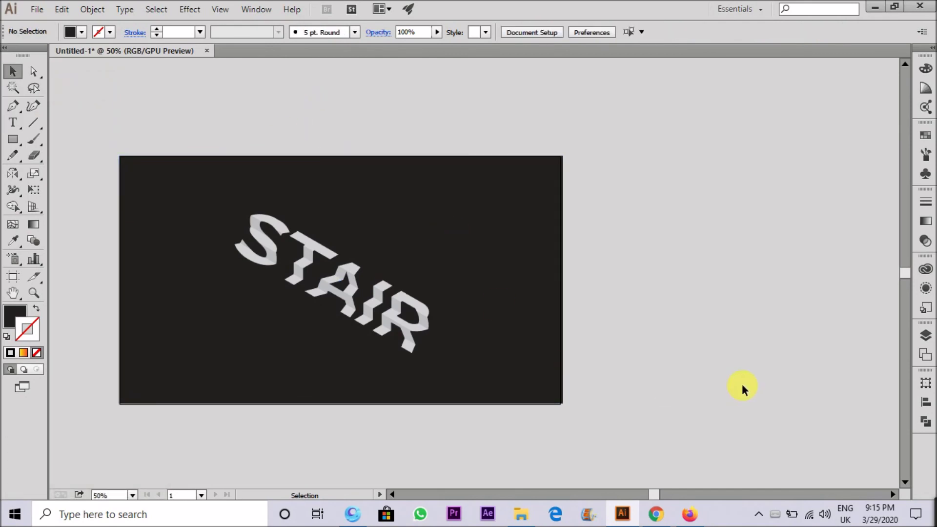
left_click(933, 505)
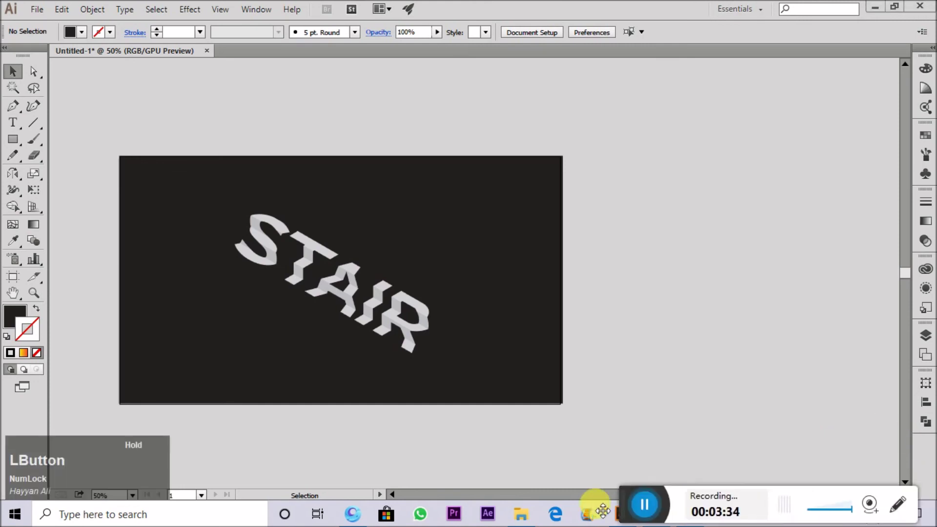